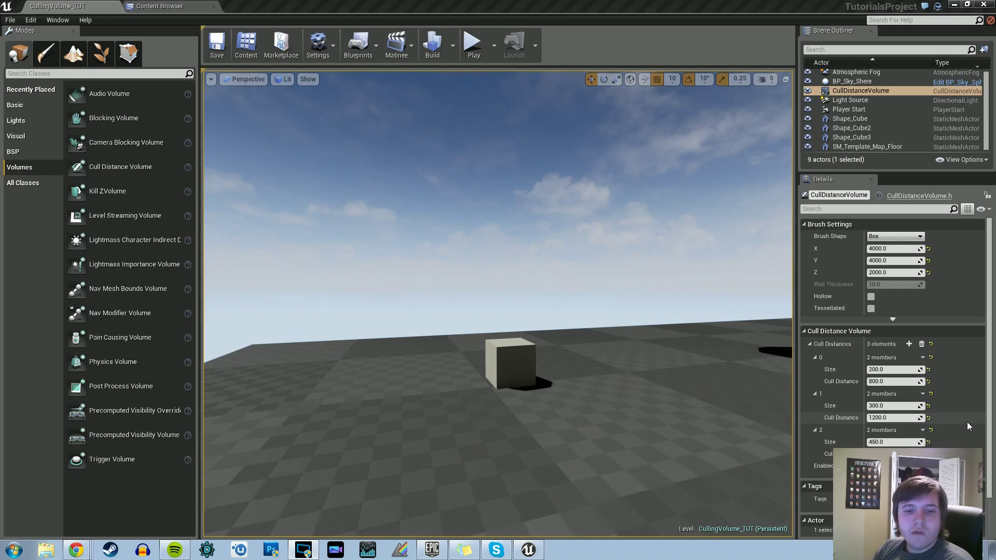
- Examine the three cubes from near and far in the level viewport to see how distance affects their culling
right_click_drag(498, 303, 470, 303)
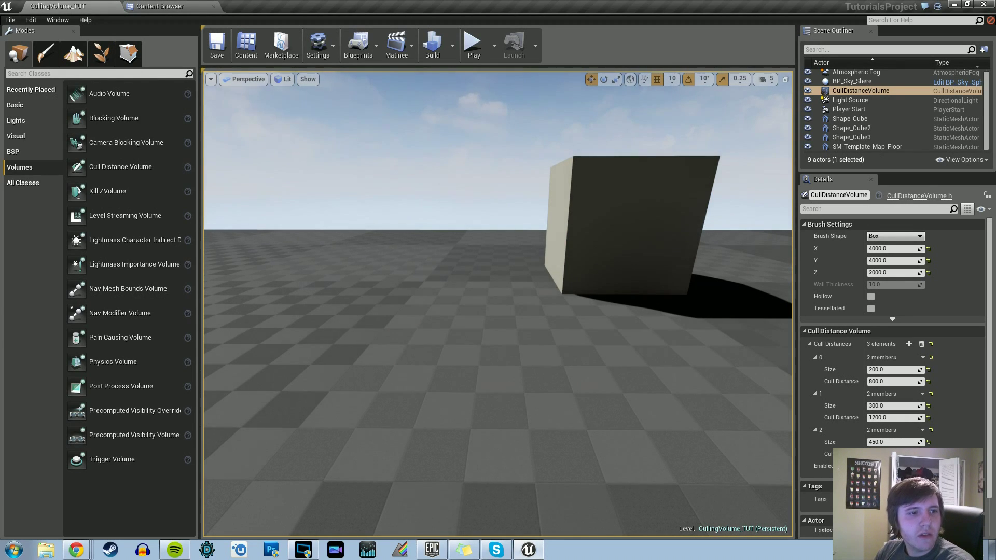
mouse_move(498, 303)
right_mouse_down()
mouse_move(485, 288)
mouse_move(457, 289)
mouse_move(470, 303)
mouse_move(457, 301)
mouse_move(497, 305)
mouse_move(487, 305)
right_mouse_up()
key("s")
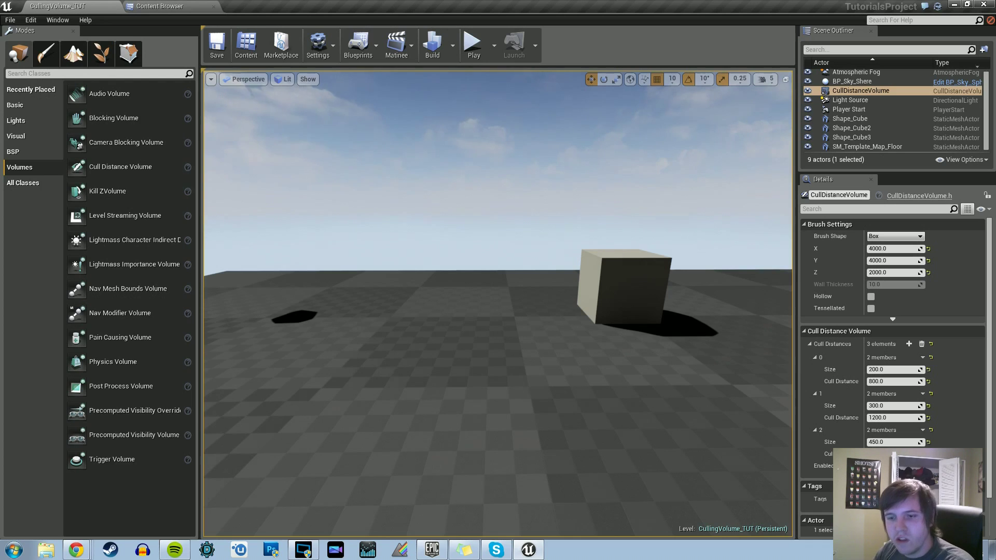
right_click_drag(499, 303, 480, 307)
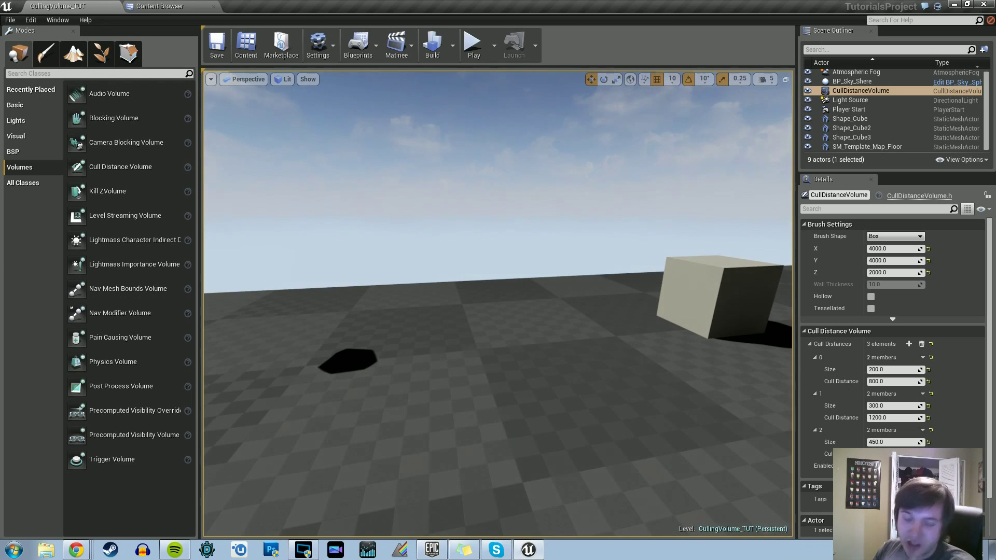
right_click_drag(498, 303, 404, 301)
key("w")
key("w")
key("s")
- Play the level, walk toward and away from the cubes to test their culling, and end the play session
key("alt+p")
left_click(604, 412)
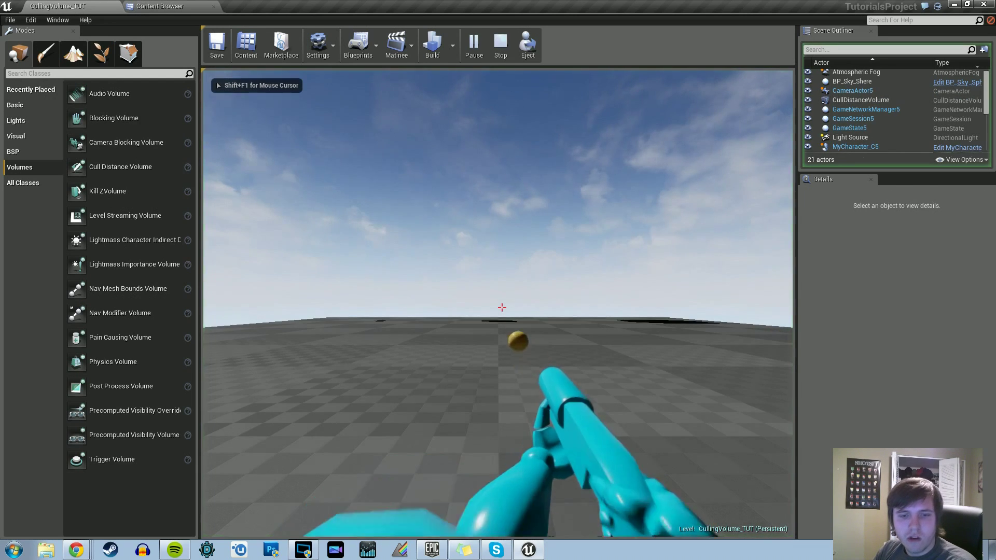
key("w")
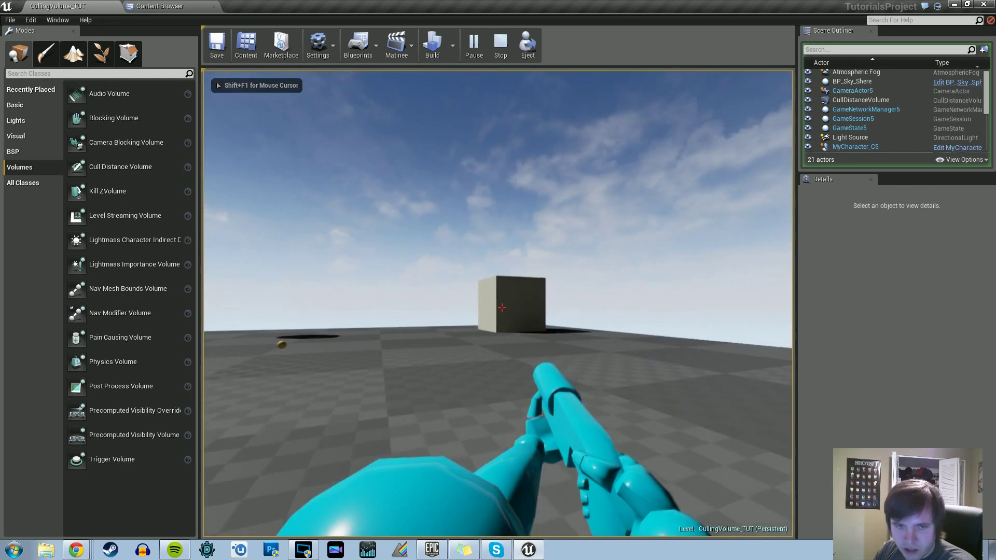
left_click(502, 307)
key("w")
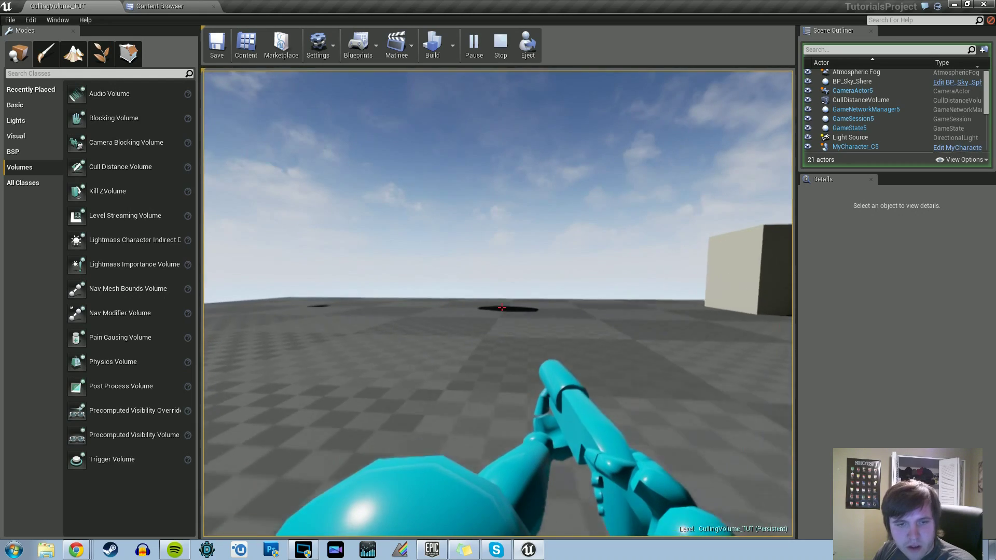
key("w")
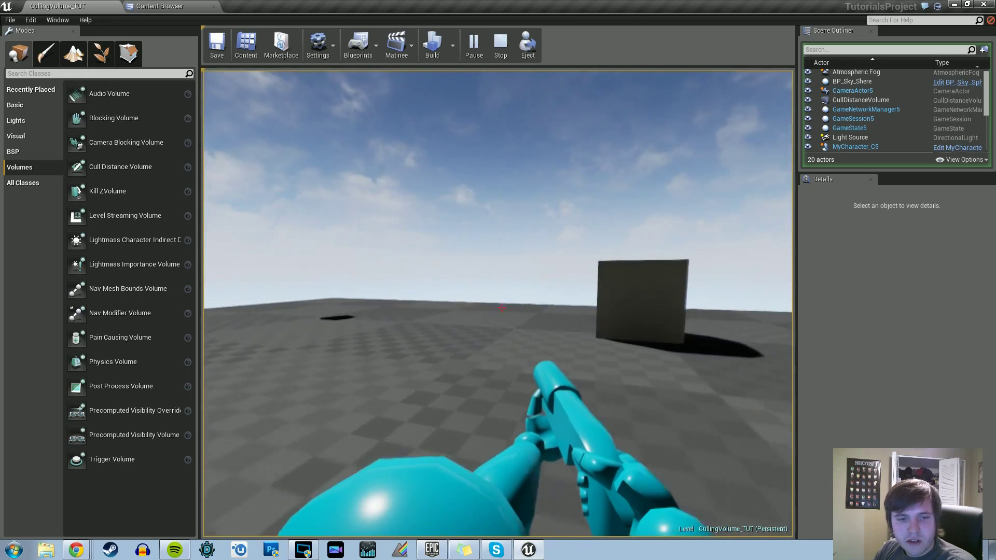
key("w")
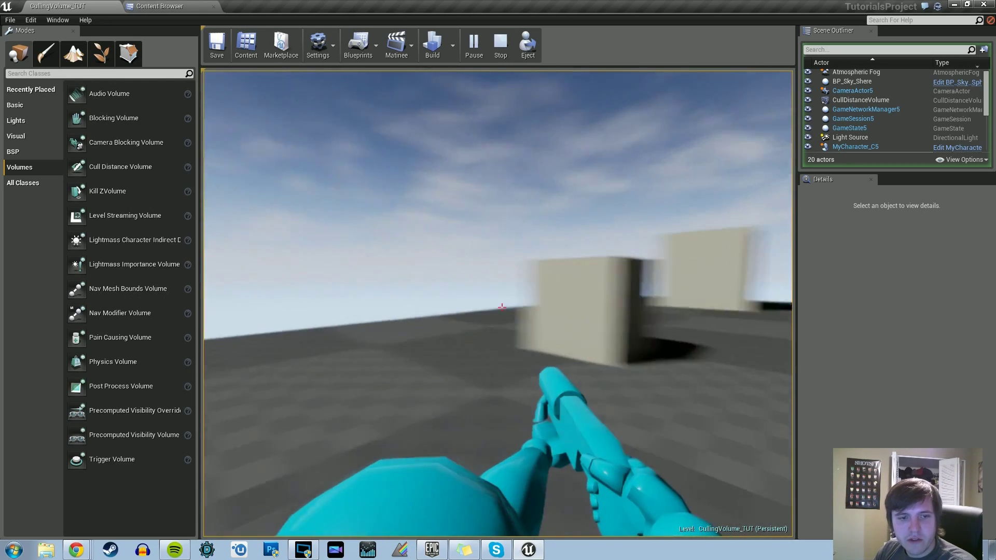
key("w")
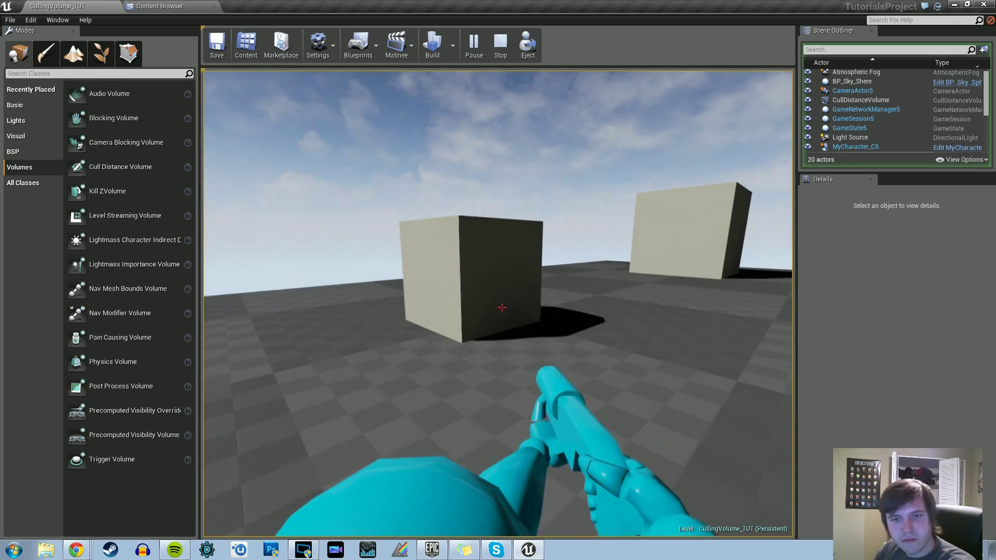
key("w")
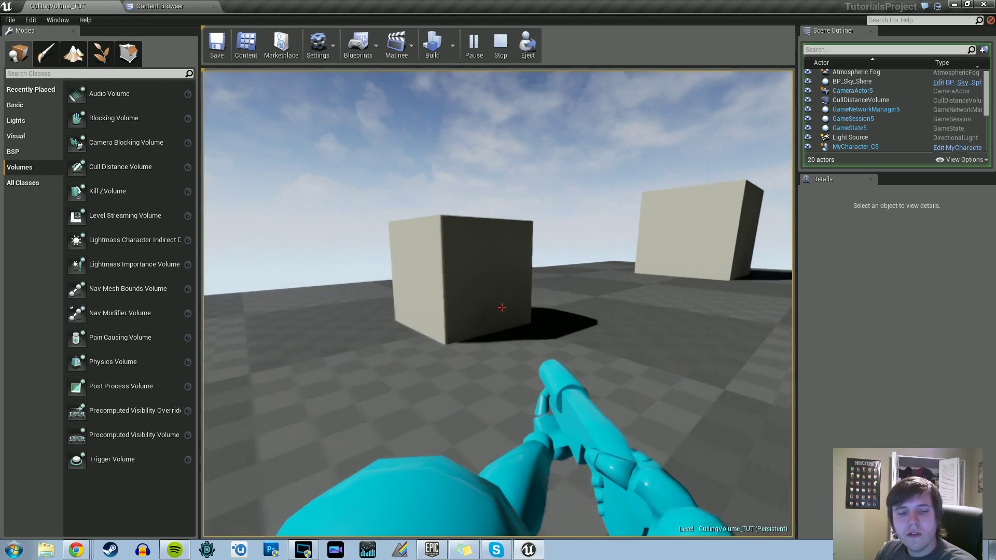
key("w")
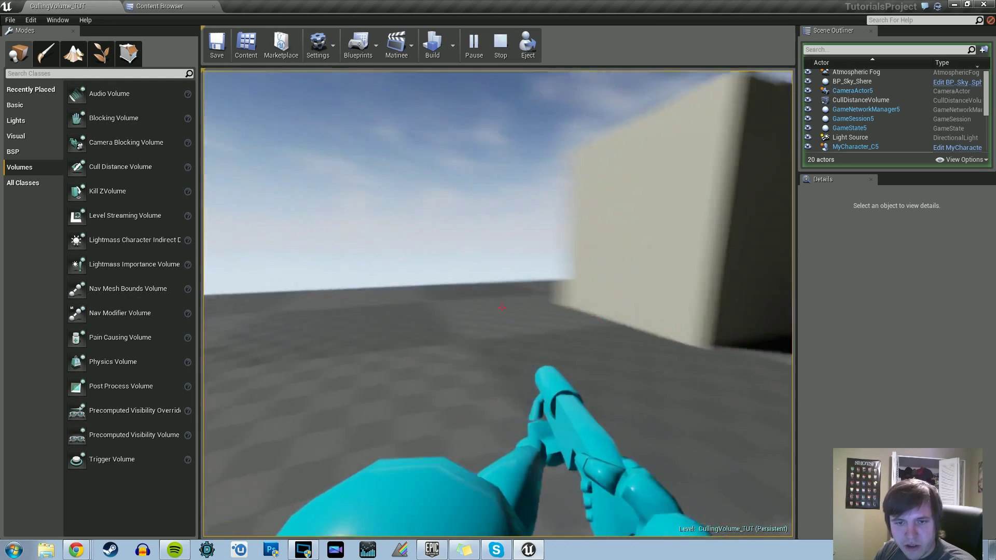
key("s")
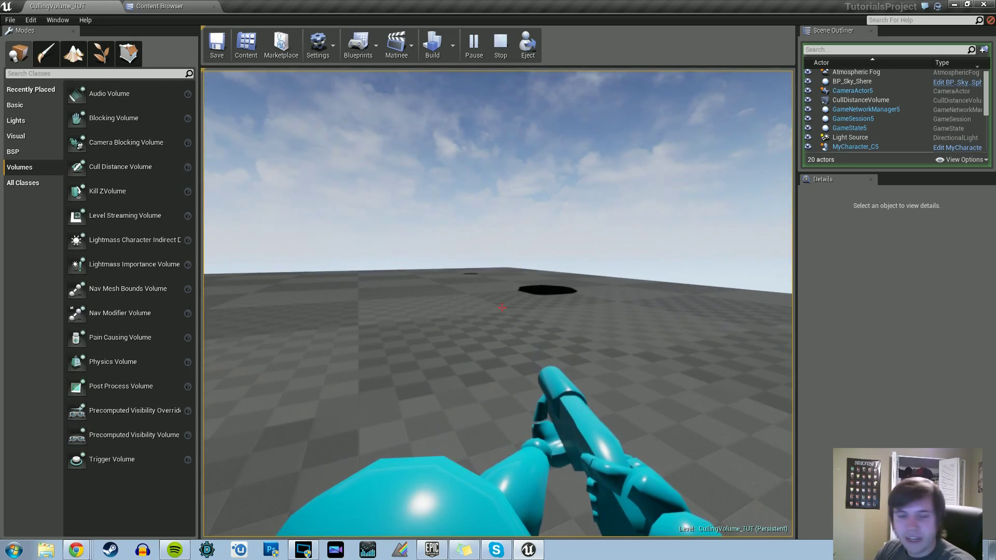
key("w")
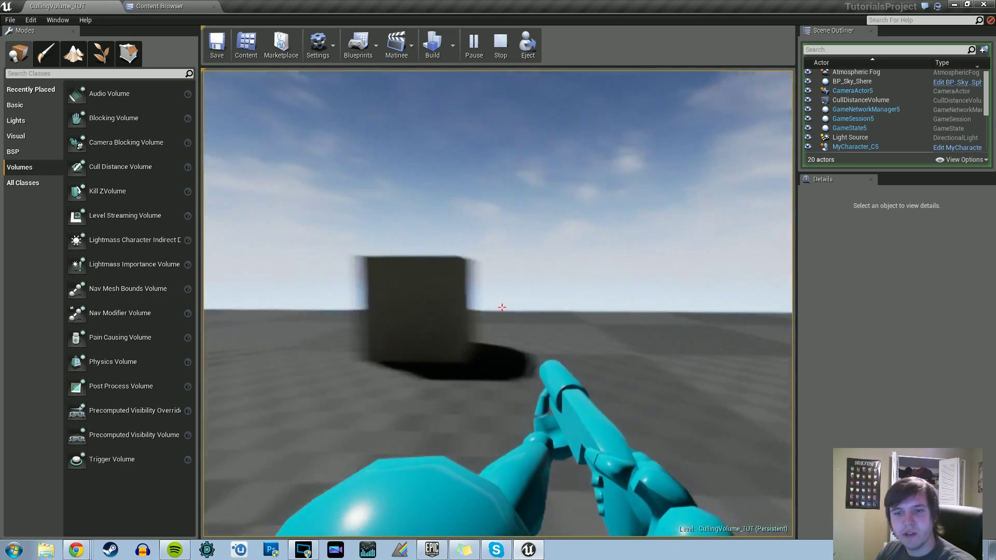
key("w")
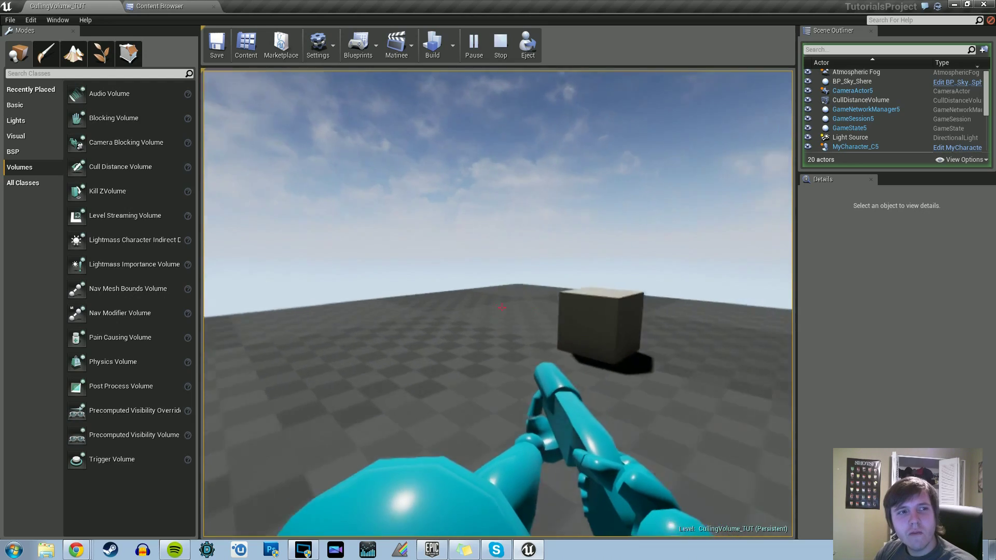
key("w")
key("Escape")
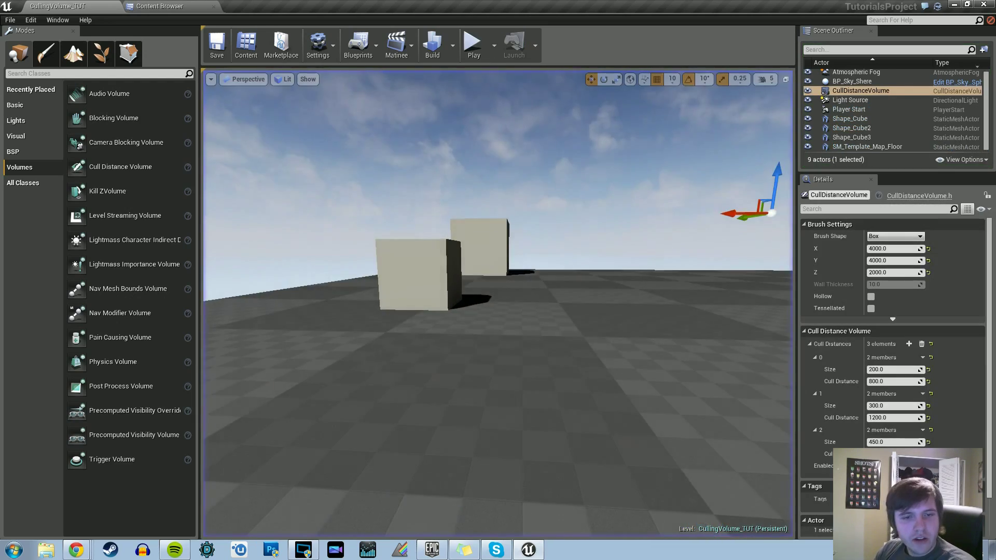
- Place a default-size Cull Distance Volume on the floor near the cubes and delete it again
right_click_drag(498, 303, 374, 296)
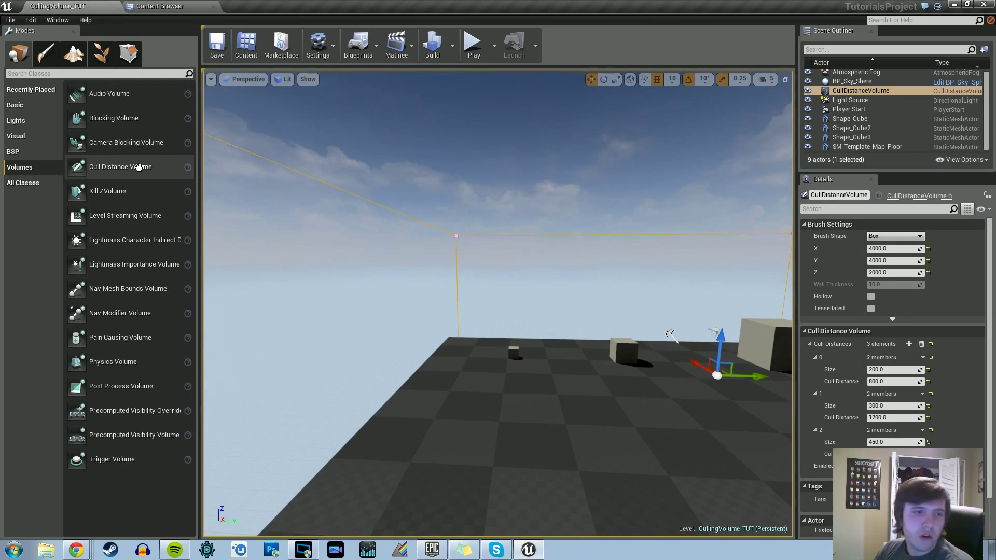
left_click_drag(134, 167, 567, 396)
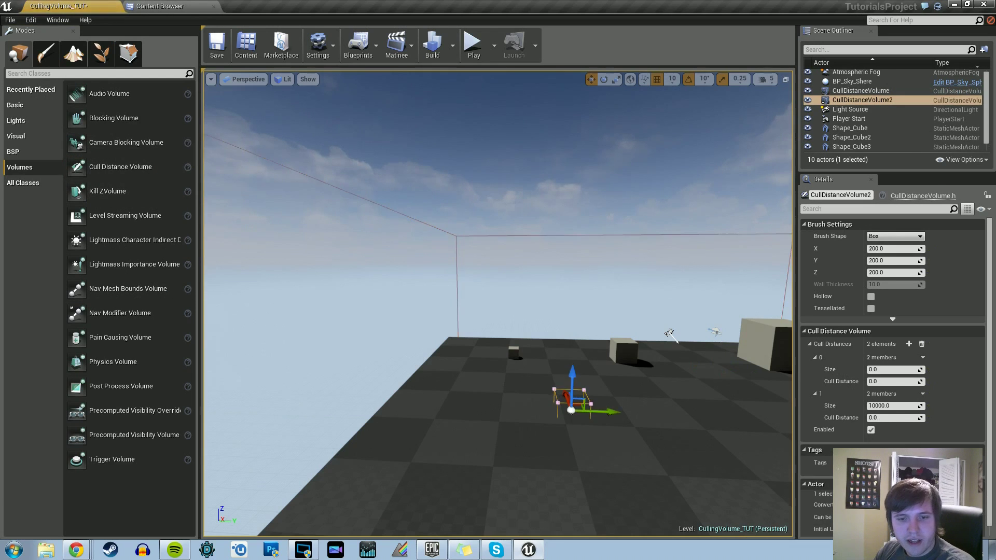
key("f")
key("w")
right_click_drag(567, 396, 499, 406)
key("w")
key("d")
key("s")
key("s")
key("w")
left_click_drag(612, 227, 716, 211)
right_click_drag(499, 405, 611, 360)
key("a")
key("a")
key("e")
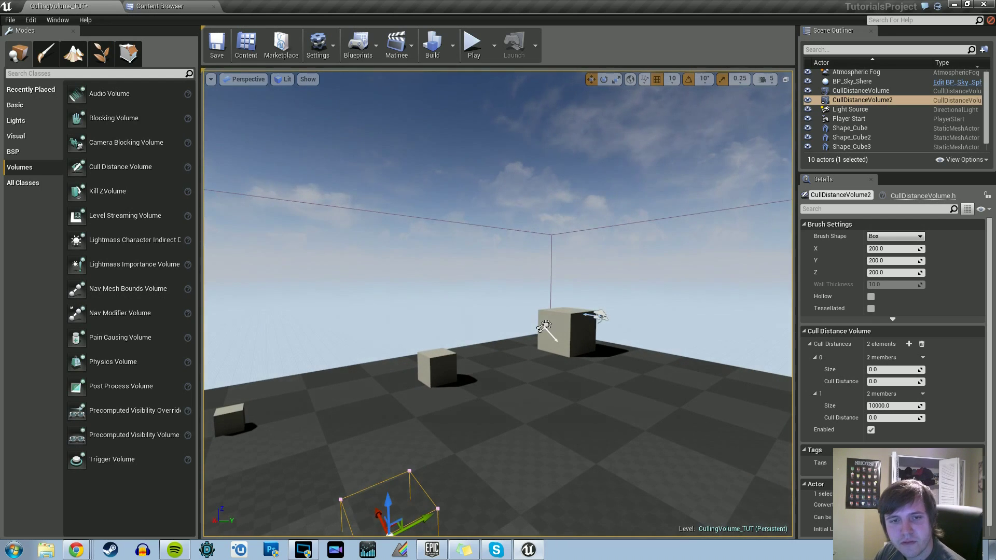
key("Delete")
- Select the existing large cull distance volume and inspect its brush shape options and third cull distance entry
left_click(544, 326)
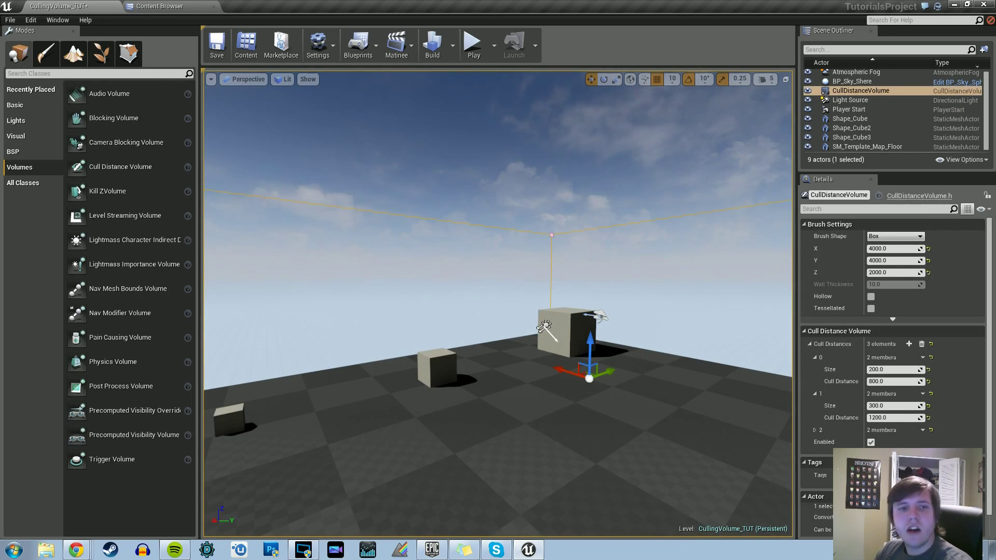
mouse_move(544, 326)
right_mouse_down()
mouse_move(447, 315)
mouse_move(543, 322)
right_mouse_up()
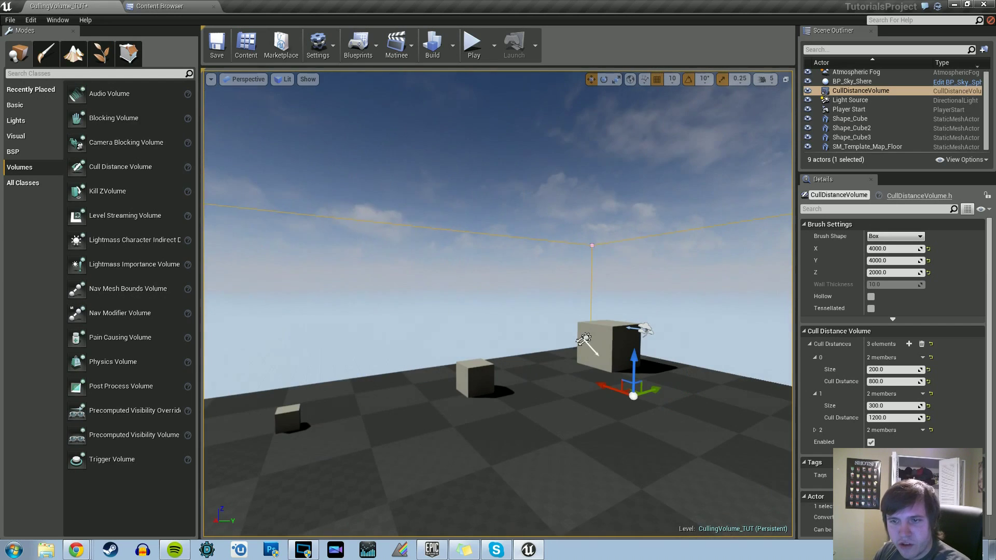
left_click(885, 238)
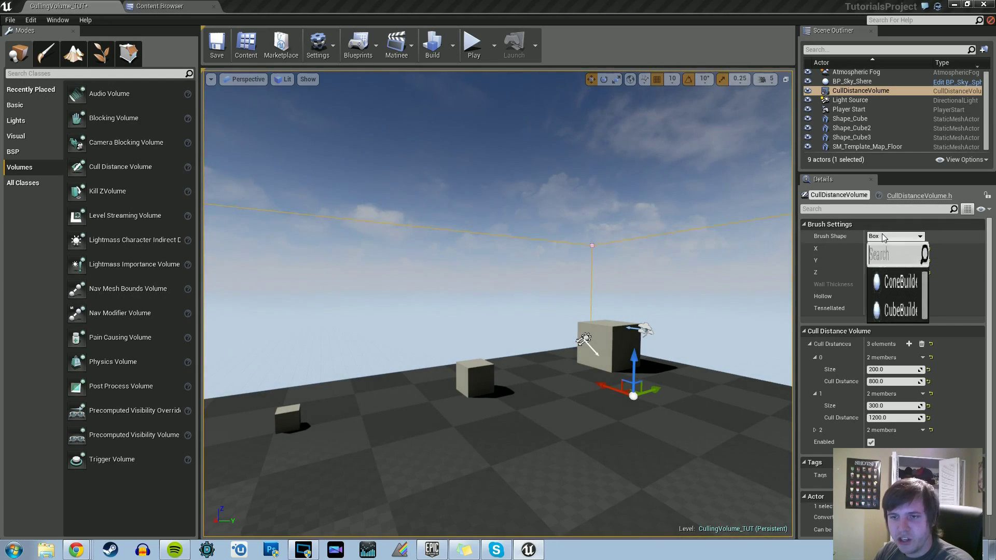
left_click(960, 255)
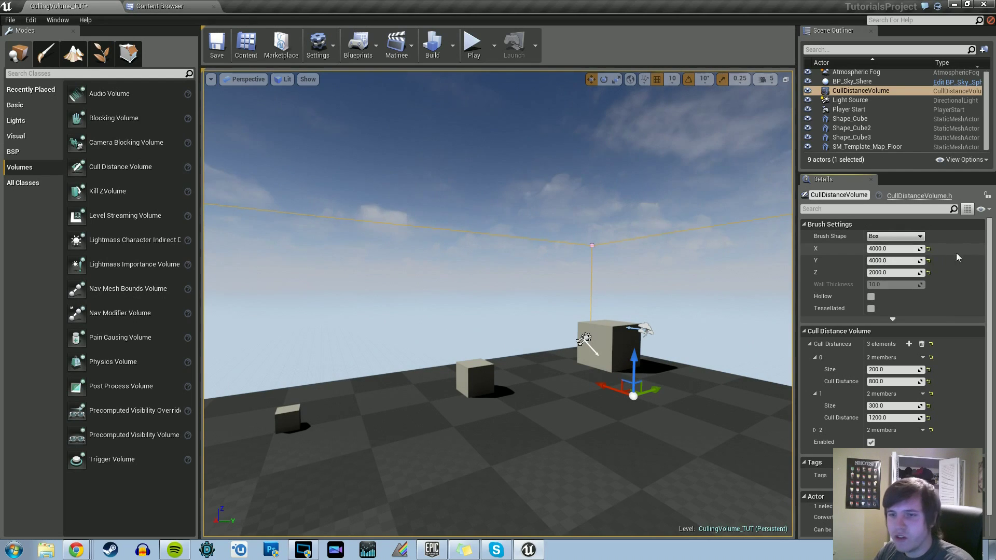
right_click_drag(716, 306, 756, 312)
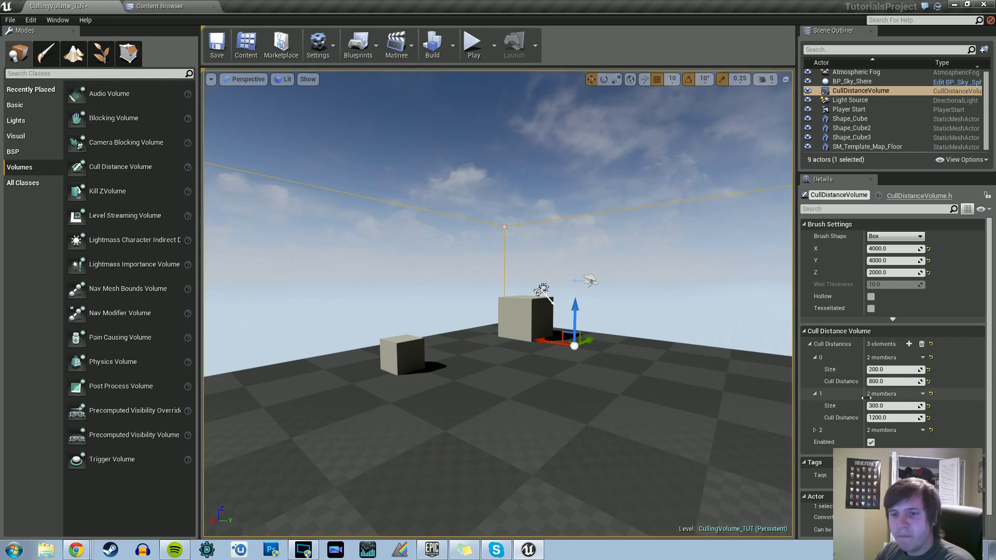
left_click(814, 431)
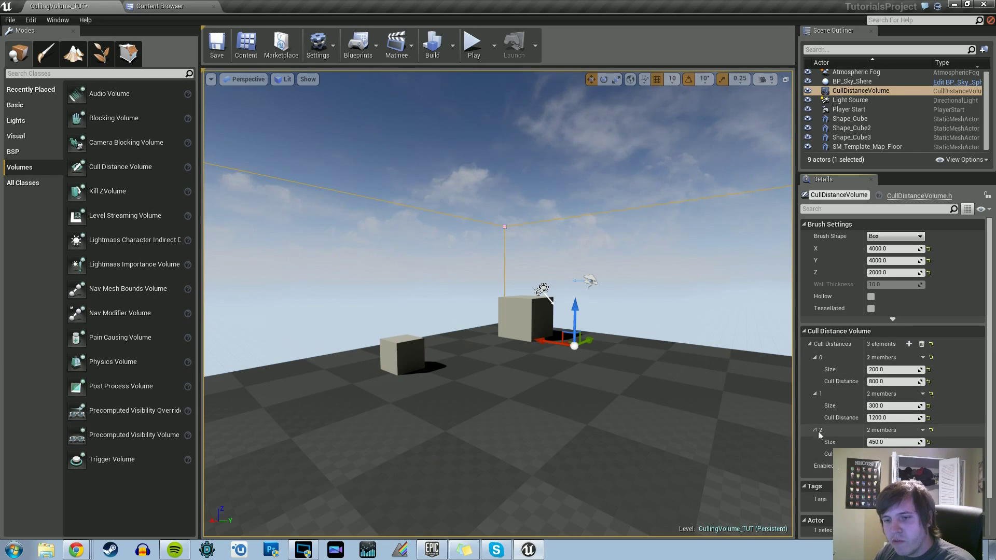
- Move around the level in game view to examine at which distances the small, medium and large cubes are culled
right_click_drag(706, 410, 642, 431)
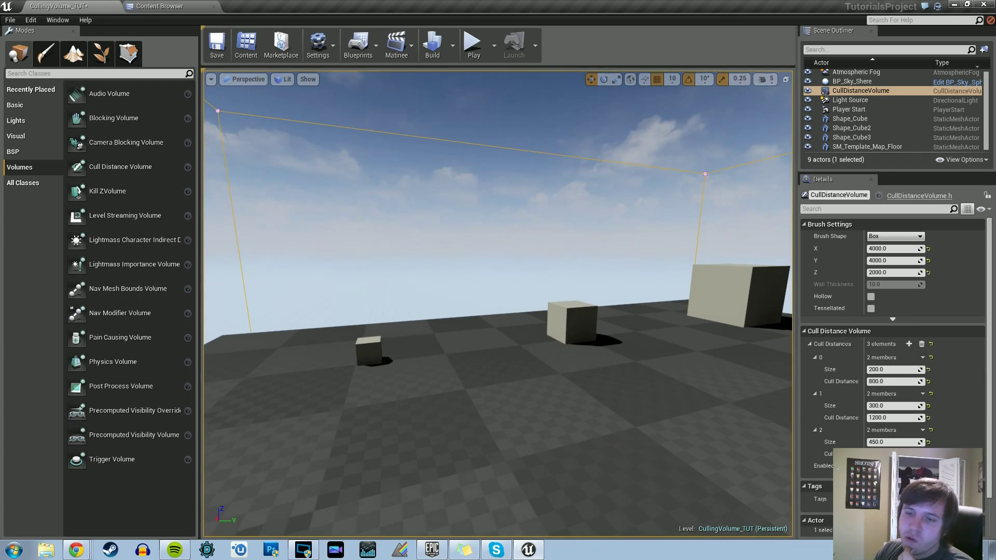
right_click_drag(642, 432, 662, 439)
key("w")
key("a")
key("w")
key("s")
right_click_drag(688, 397, 641, 399)
key("g")
key("w")
key("s")
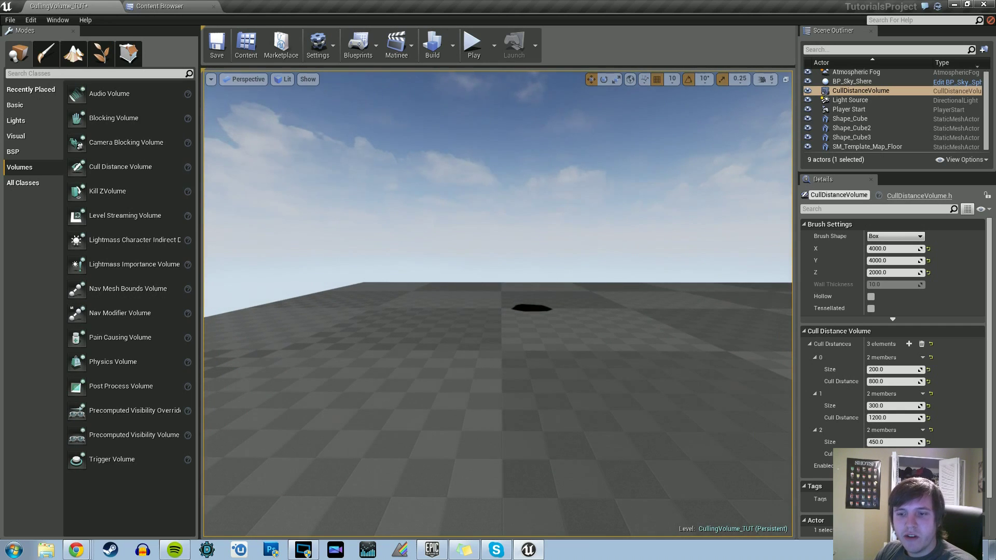
right_click_drag(666, 397, 674, 398)
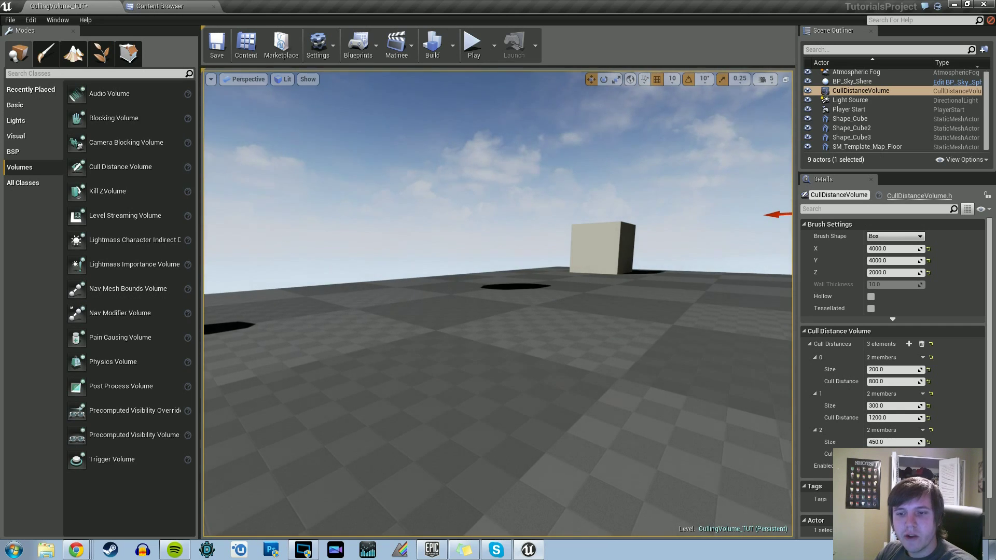
right_click_drag(675, 398, 589, 417)
right_click_drag(674, 398, 675, 398)
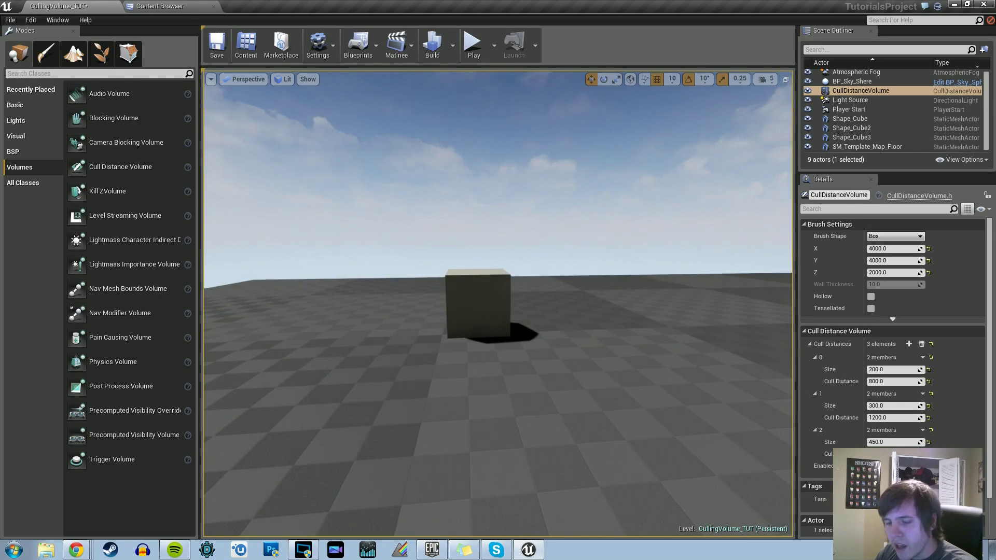
- Duplicate the small cube and offset the copy beside the original along the Y axis to -930
left_click(479, 307)
right_click_drag(478, 307, 466, 298)
left_click_drag(496, 349, 622, 349, "alt")
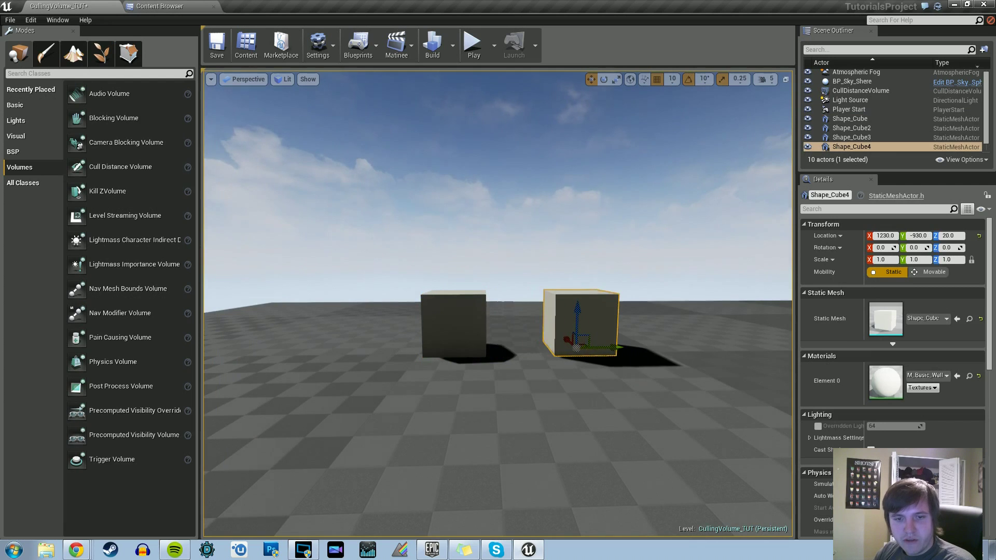
- Scale the duplicated cube uniformly to 0.75
key("s")
mouse_move(622, 349)
right_mouse_down()
mouse_move(641, 346)
mouse_move(630, 343)
right_mouse_up()
key("w")
key("s")
key("w")
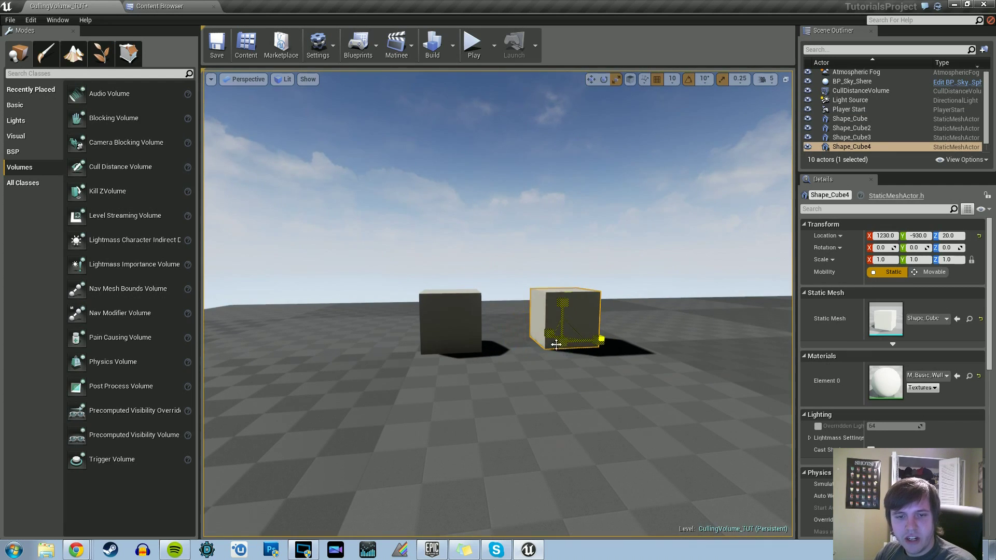
left_click_drag(556, 345, 568, 333)
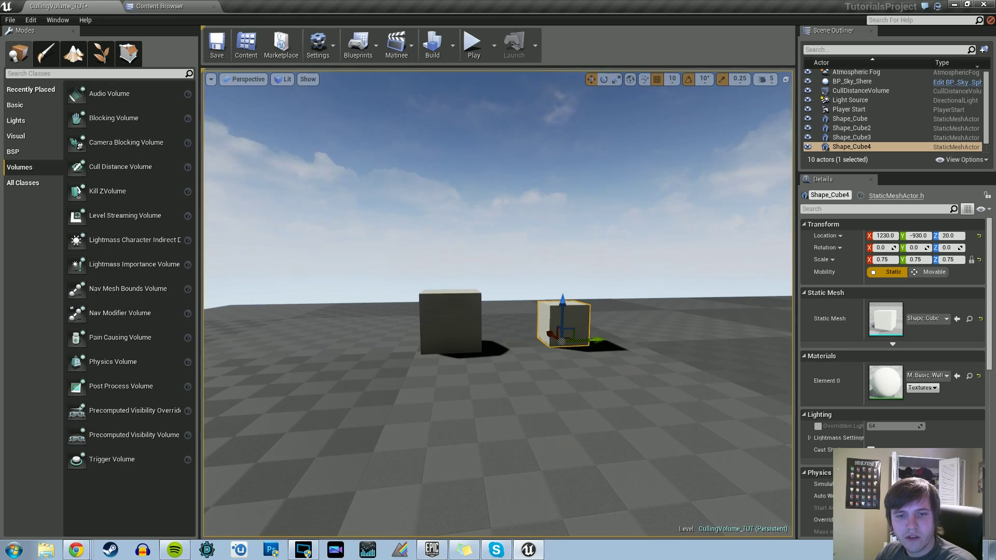
key("s")
right_click_drag(566, 334, 572, 335)
key("w")
key("e")
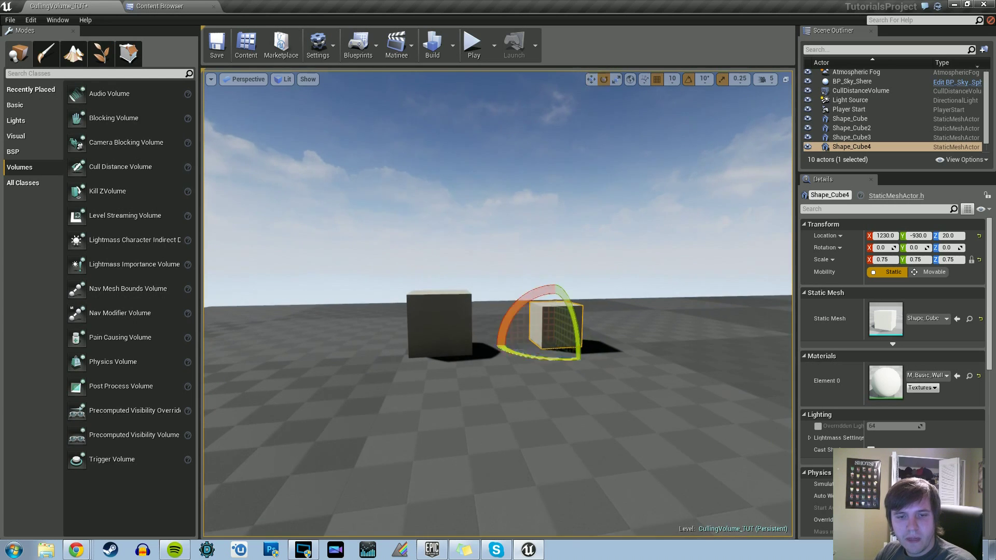
- Scale the duplicated cube uniformly to 2.0
left_click_drag(553, 345, 587, 311)
key("s")
right_click_drag(586, 311, 633, 296)
key("w")
key("w")
key("s")
key("w")
- Select the cull distance volume in the level and compare the small cube with its enlarged copy
right_click_drag(555, 270, 566, 262)
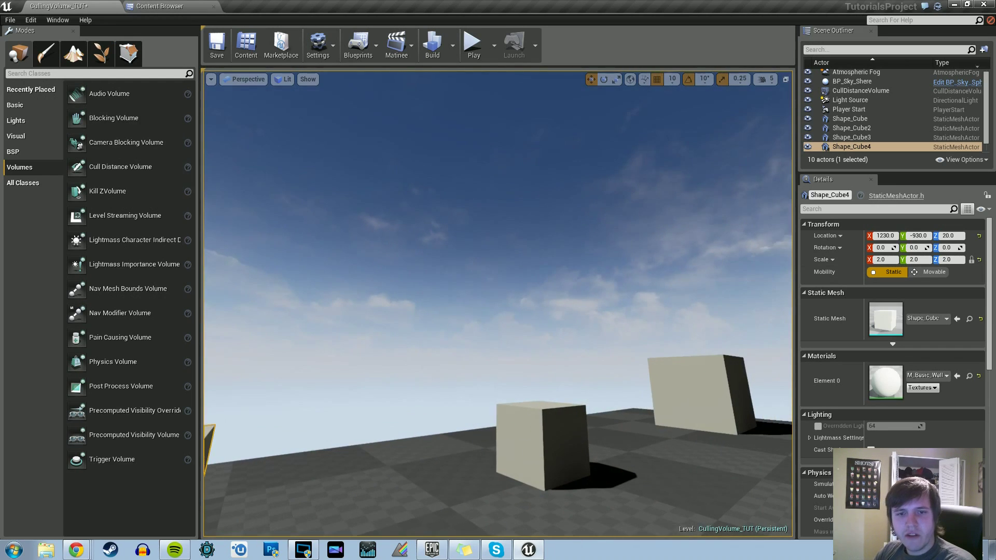
left_click(566, 262)
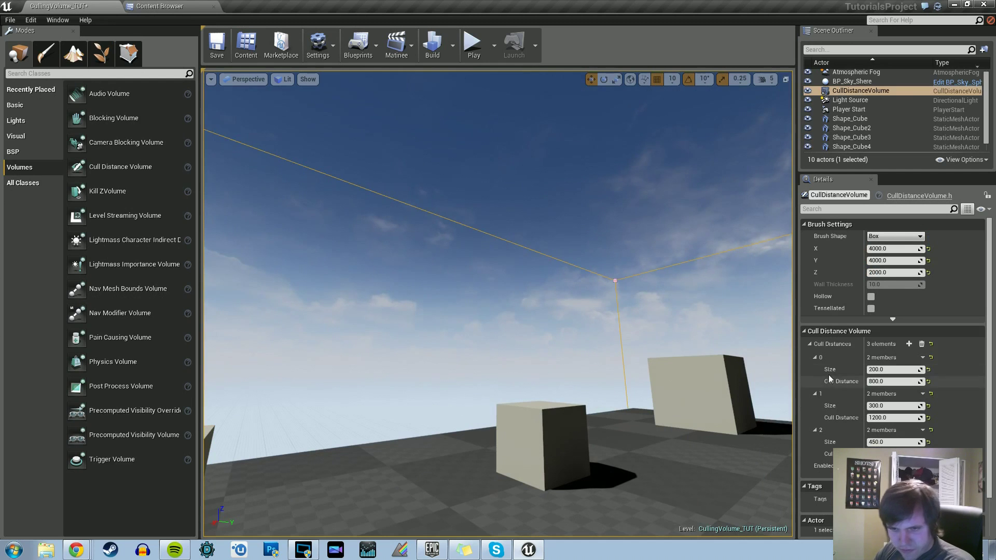
key("s")
right_click_drag(623, 311, 525, 338)
key("w")
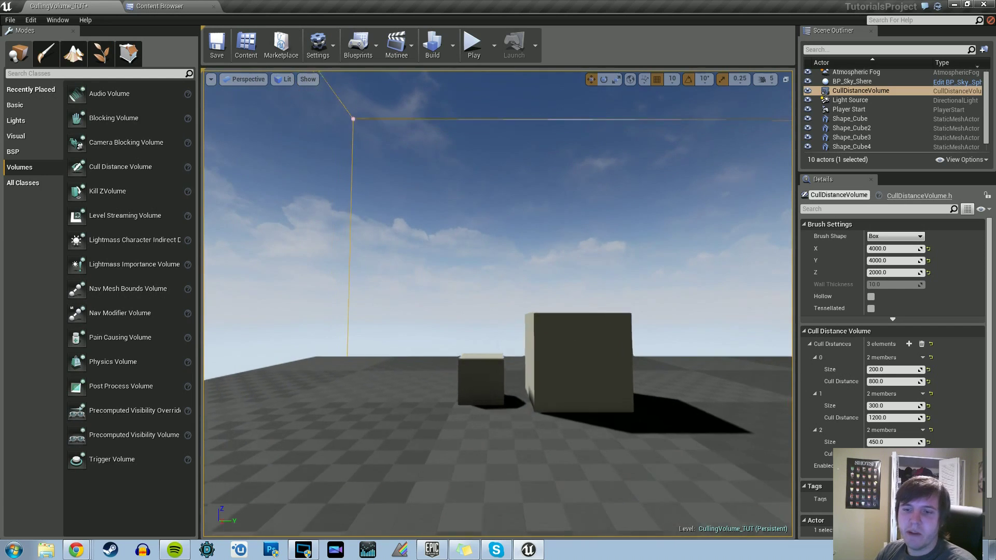
- Examine how the small cube, the enlarged copy and their shadows cull from different viewing distances
right_click_drag(557, 284, 556, 284)
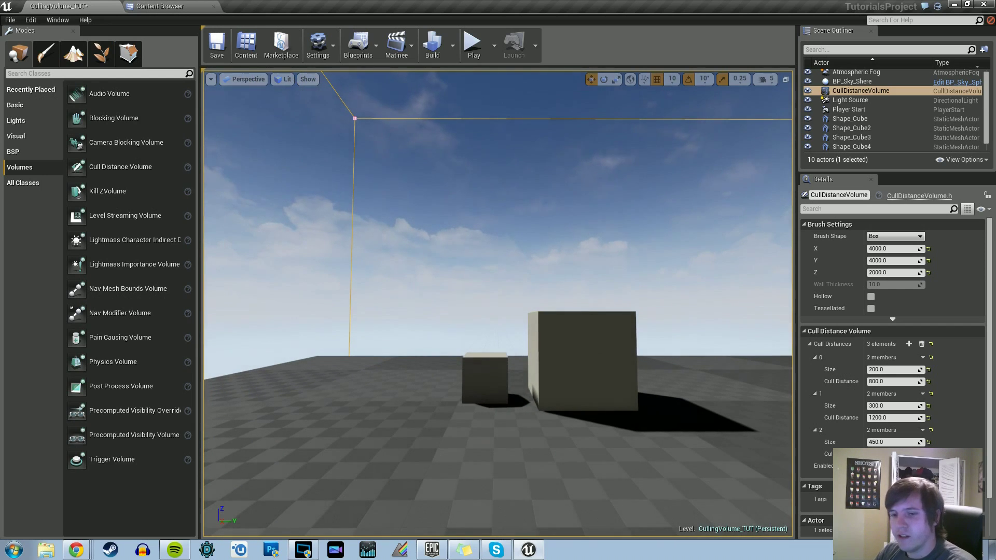
right_click_drag(555, 284, 560, 285)
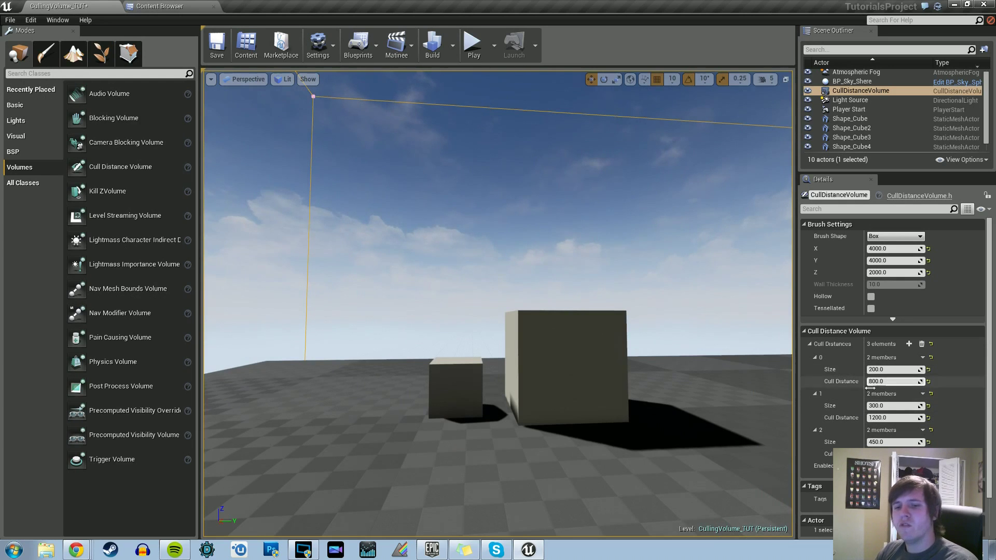
right_click_drag(674, 322, 682, 333)
key("w")
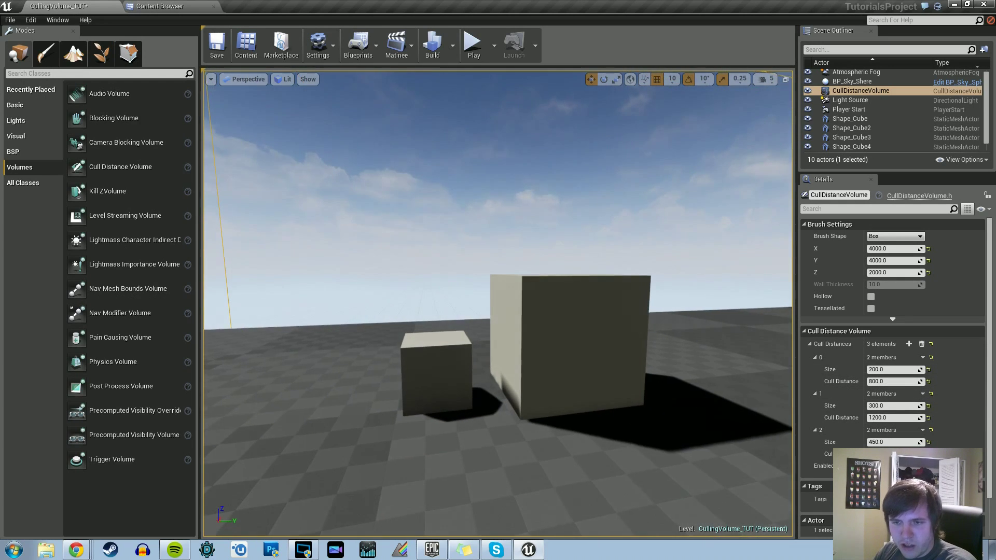
right_click_drag(556, 290, 556, 299)
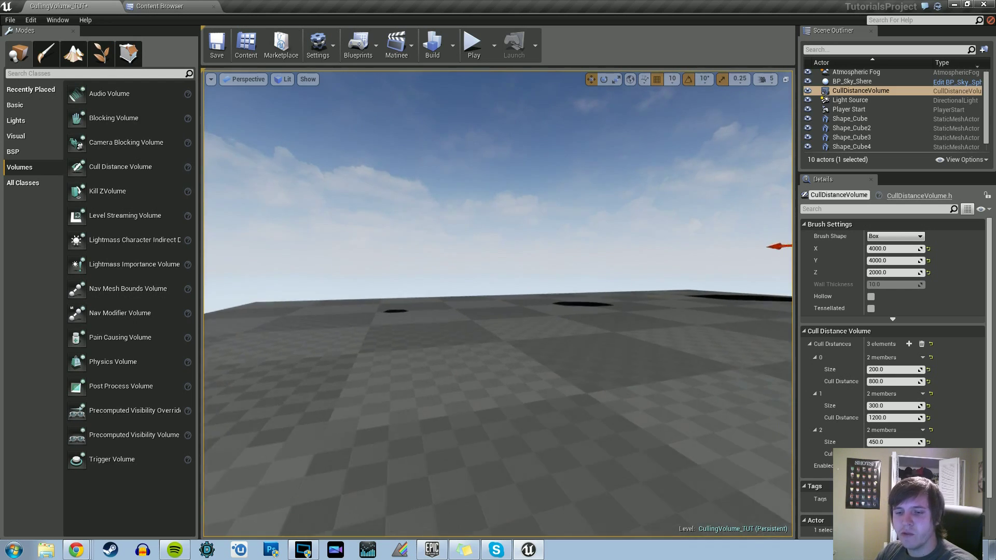
right_click_drag(556, 299, 556, 305)
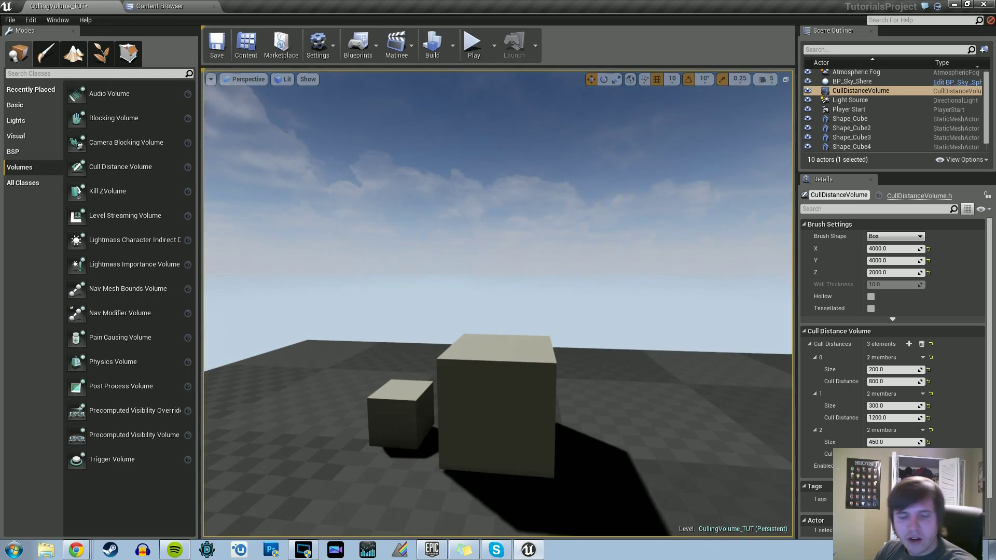
left_click_drag(498, 303, 498, 322)
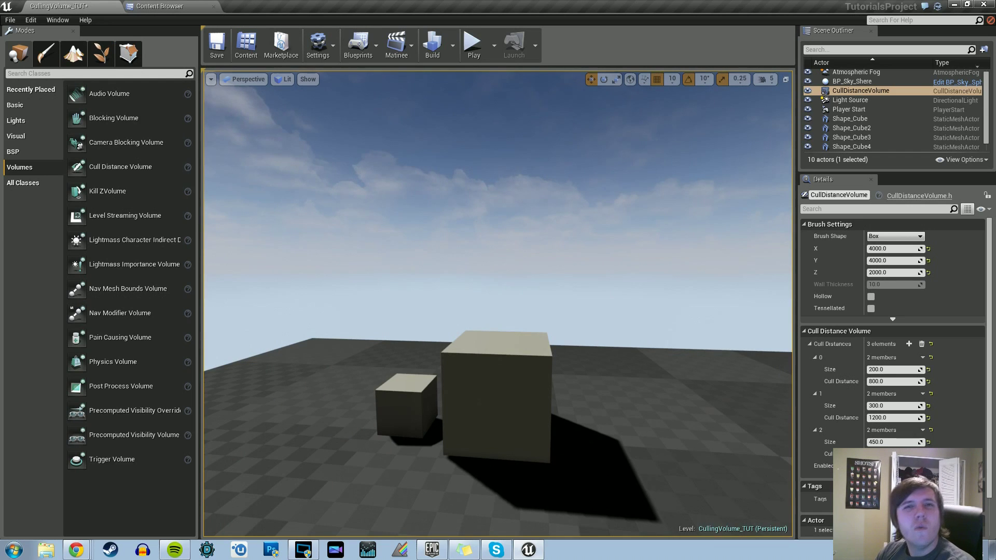
right_click_drag(498, 303, 484, 283)
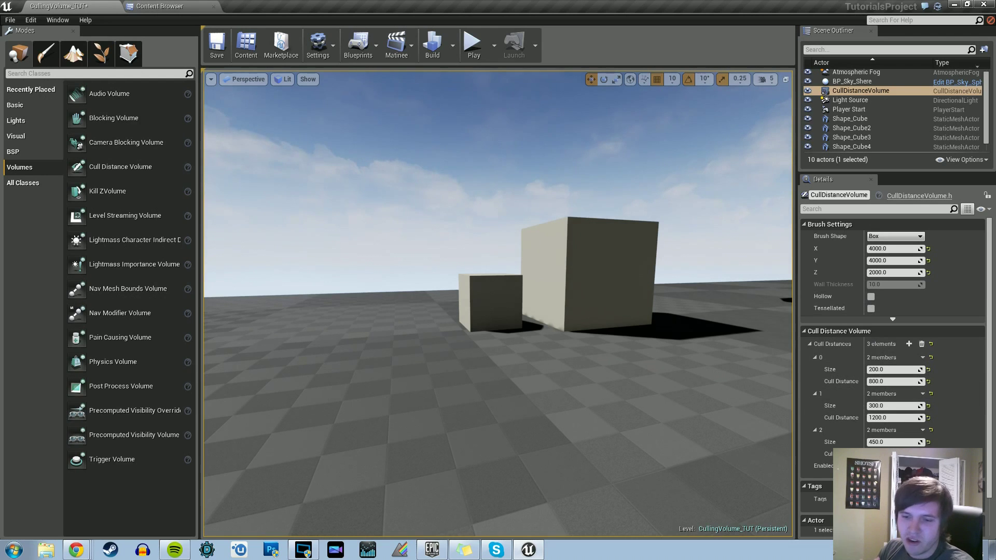
right_click_drag(498, 304, 519, 316)
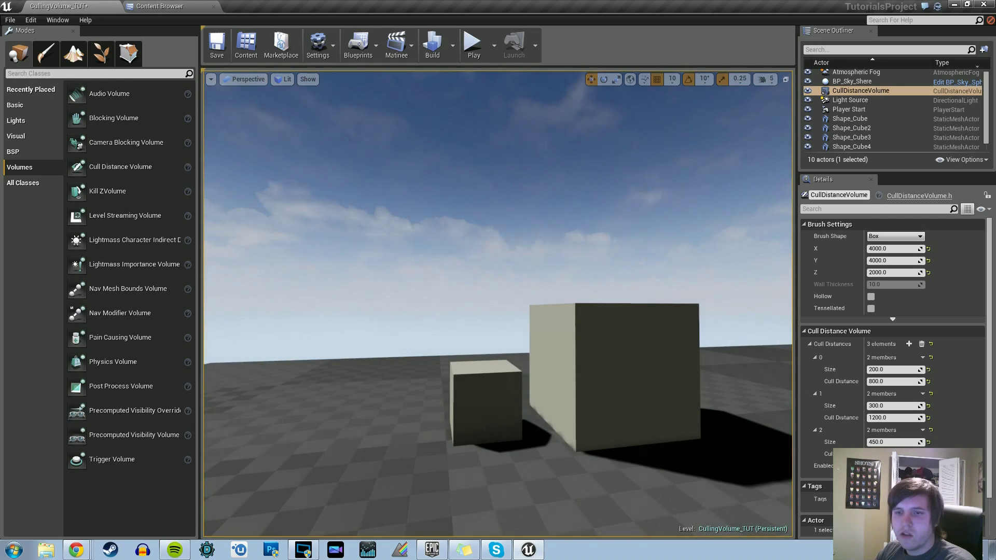
- Set the small cube's mobility to Movable and check its culling from nearer and farther viewpoints
left_click(488, 407)
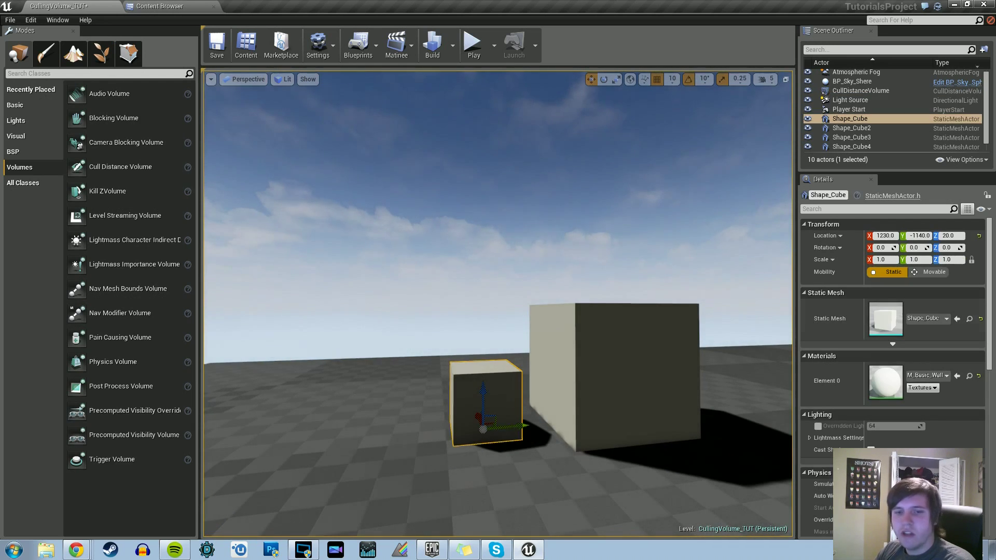
left_click(929, 273)
right_click_drag(498, 301, 491, 351)
key("s")
key("w")
key("s")
key("w")
key("s")
key("s")
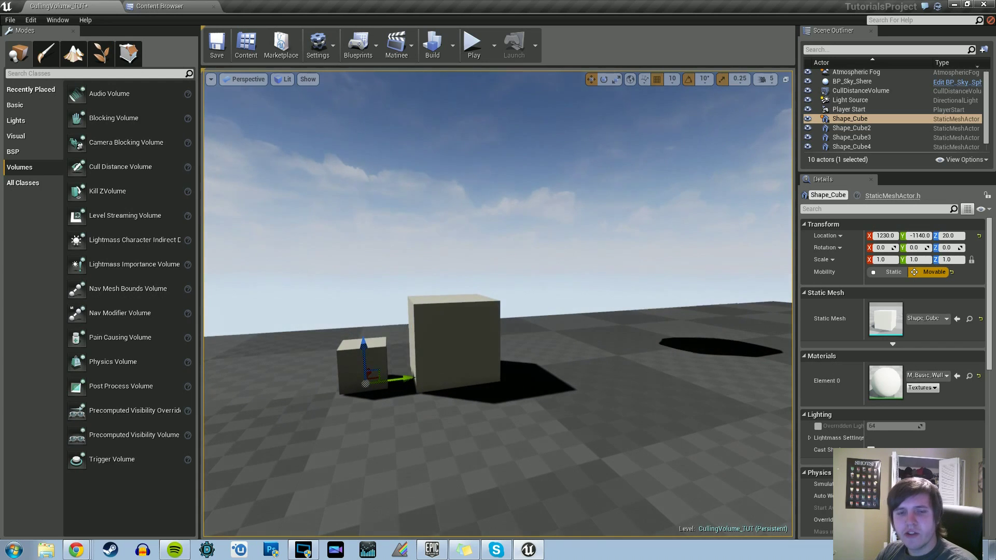